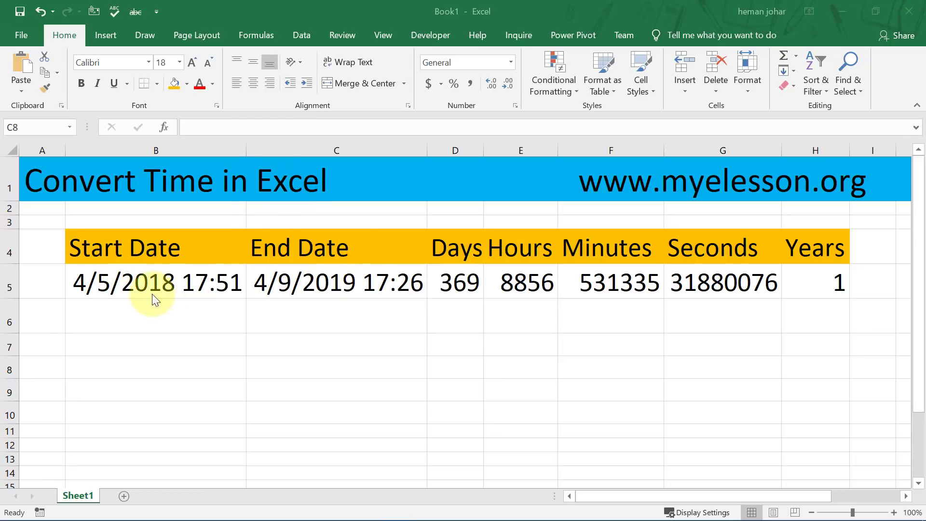
Step: Copy the row 5 dates, 4/5/2018 17:51 and 4/9/2019 17:26, into B6:C6
click(86, 282)
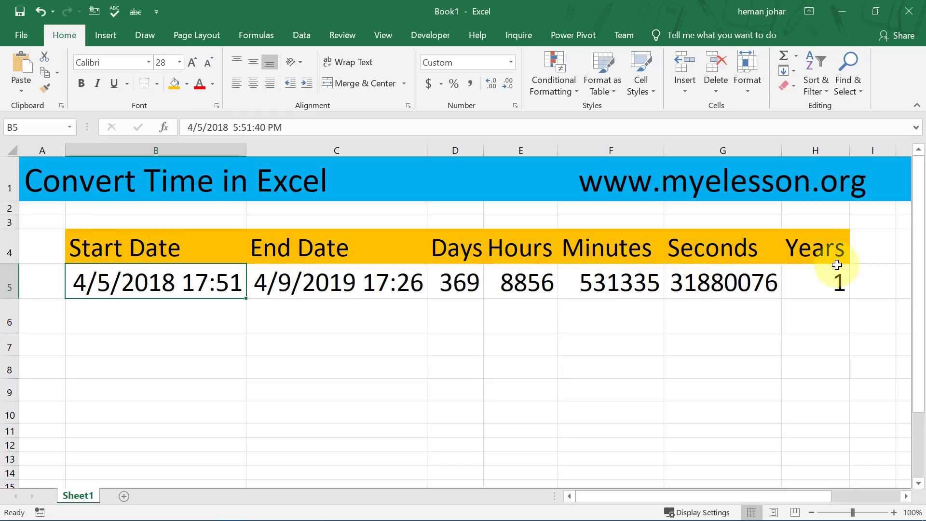
click(134, 325)
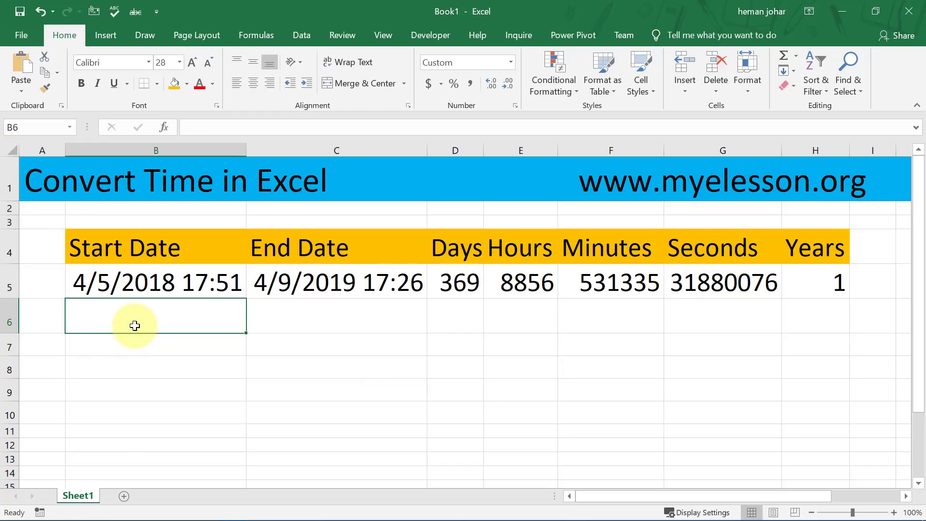
key(Up)
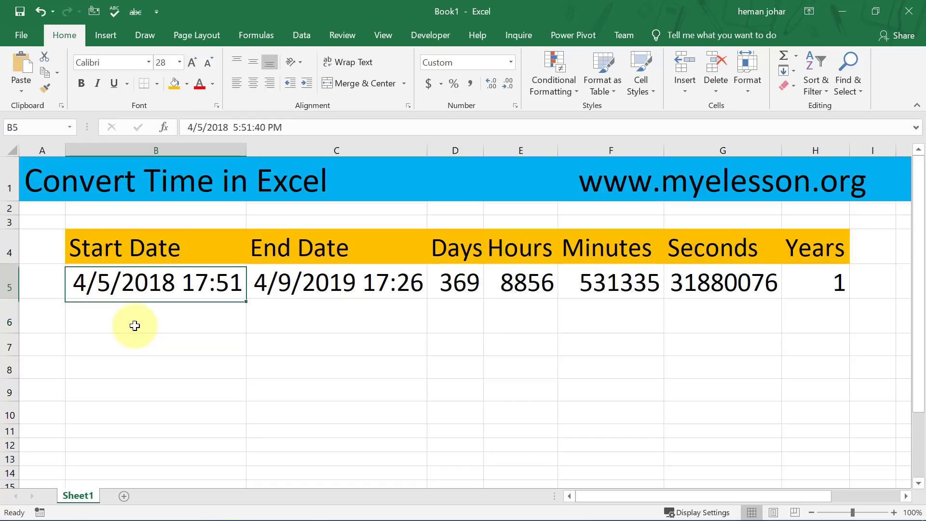
key(shift+Right)
key(ctrl+c)
key(Down)
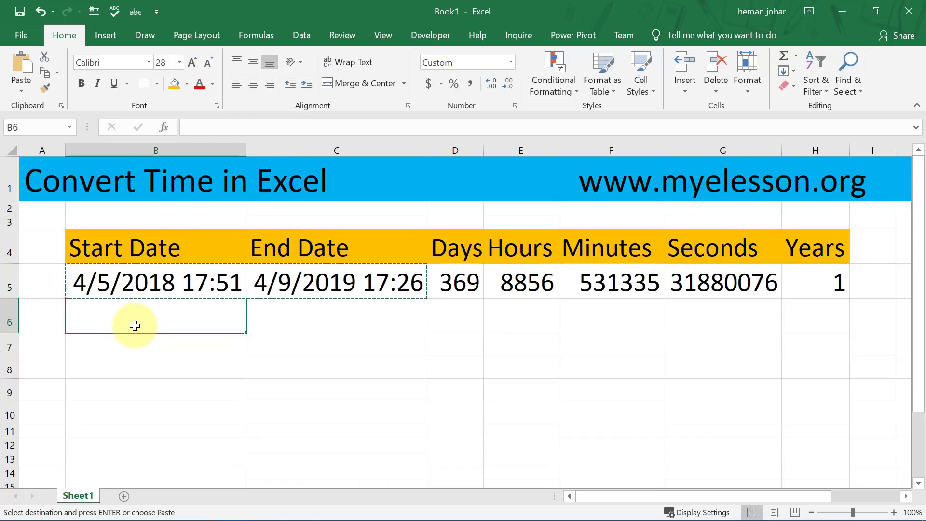
key(Return)
click(97, 325)
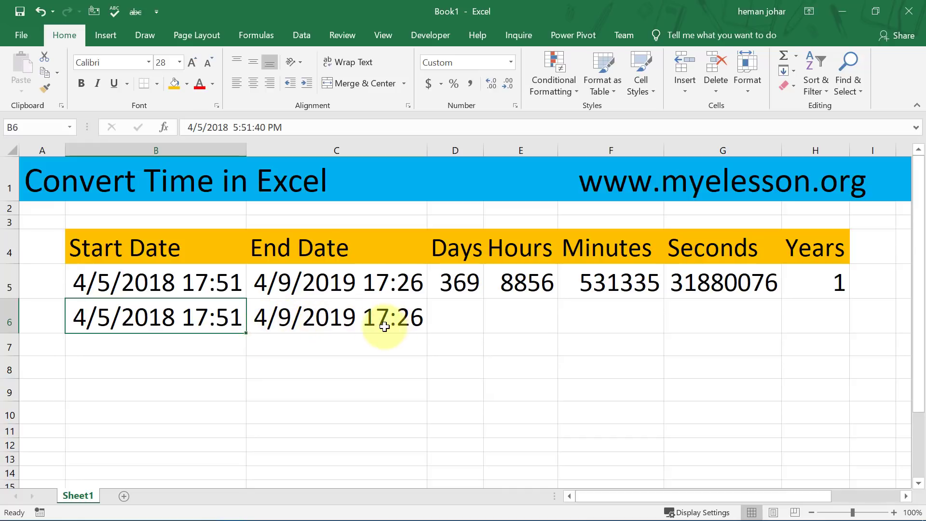
click(456, 316)
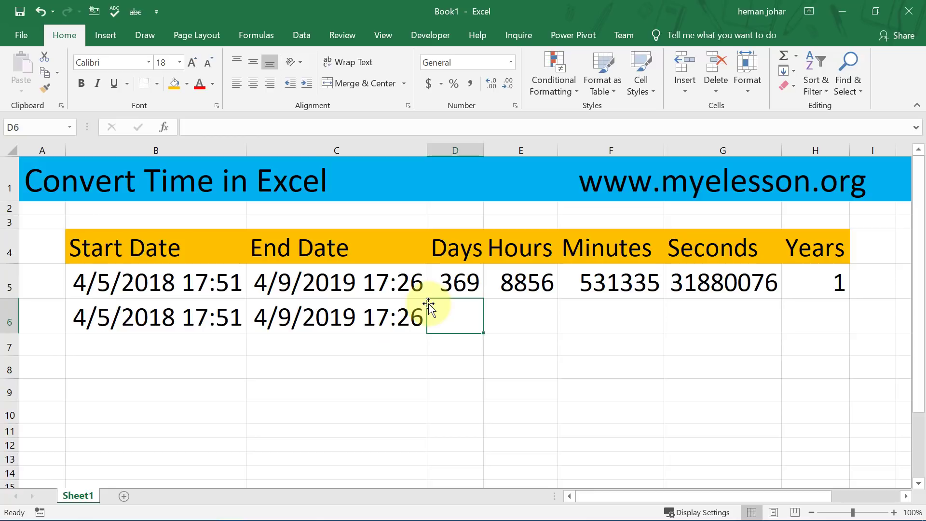
Step: Enter =C6-B6 in D6 so it shows 369 days between the row 6 dates
text(=)
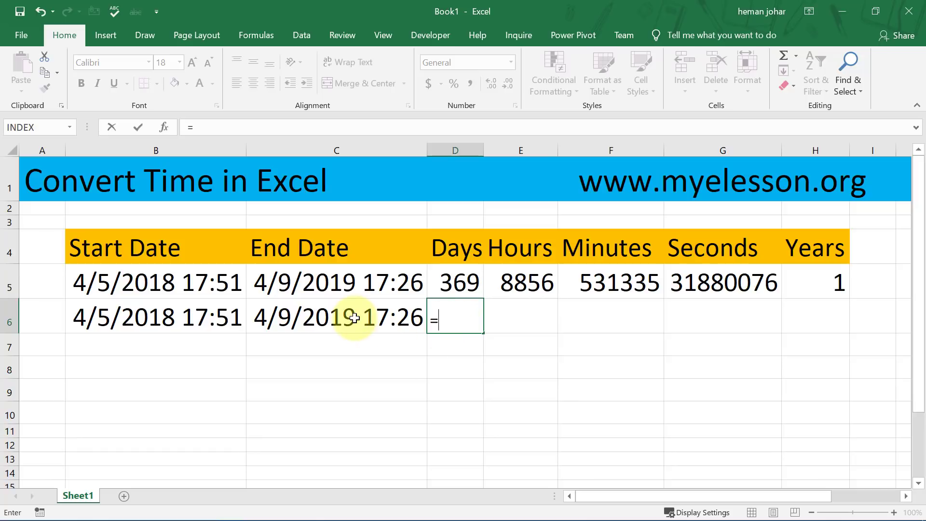
click(320, 323)
text(-)
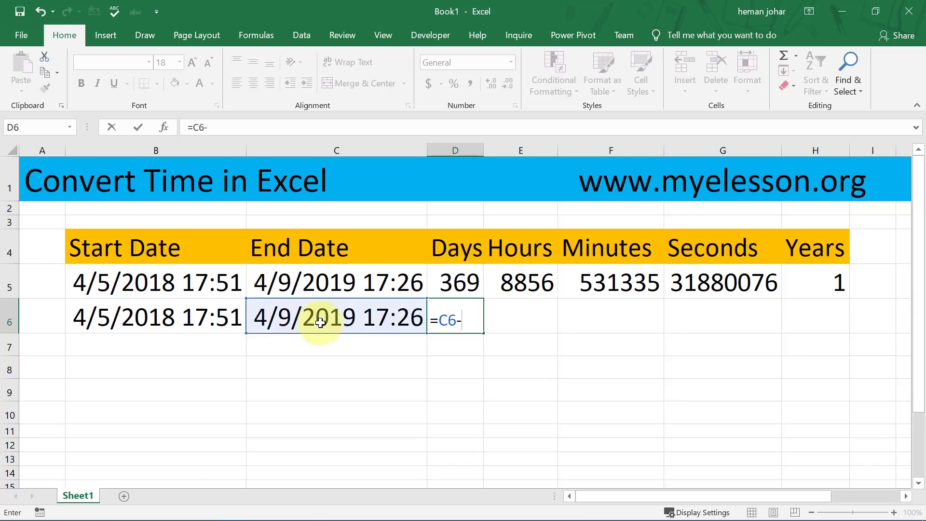
click(204, 324)
key(Return)
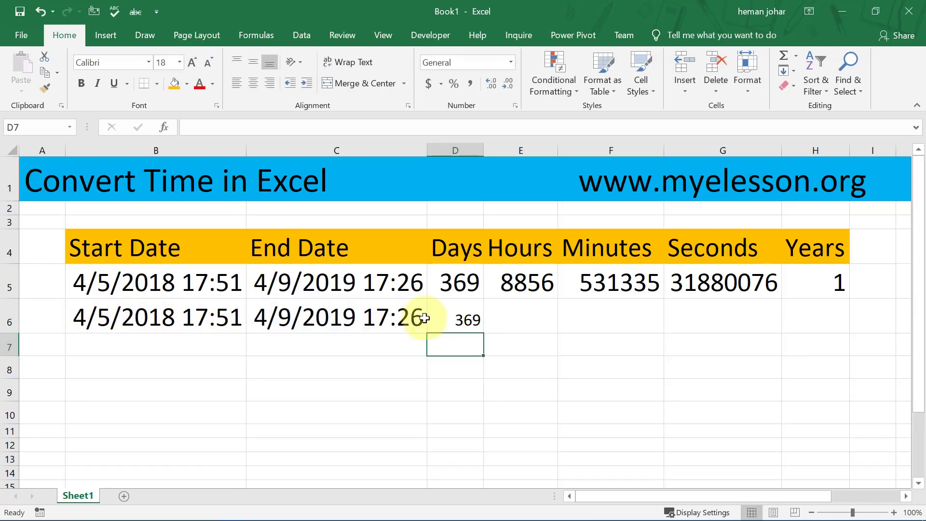
click(465, 313)
Step: Increase the font size of row 6 result cells D6:H6 to 26
drag(464, 313, 844, 308)
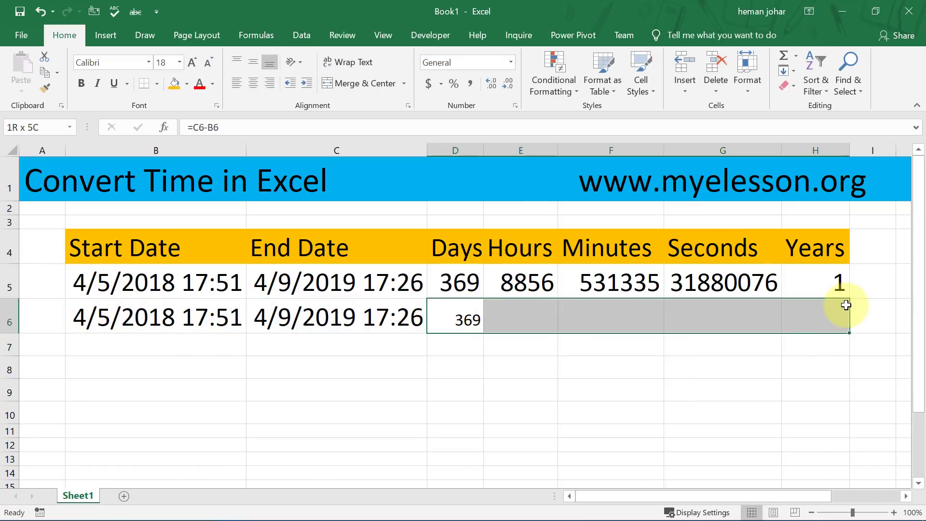
click(192, 62)
click(550, 394)
Step: Begin a CONVERT formula in E6 using C6-B6 as the number
click(516, 314)
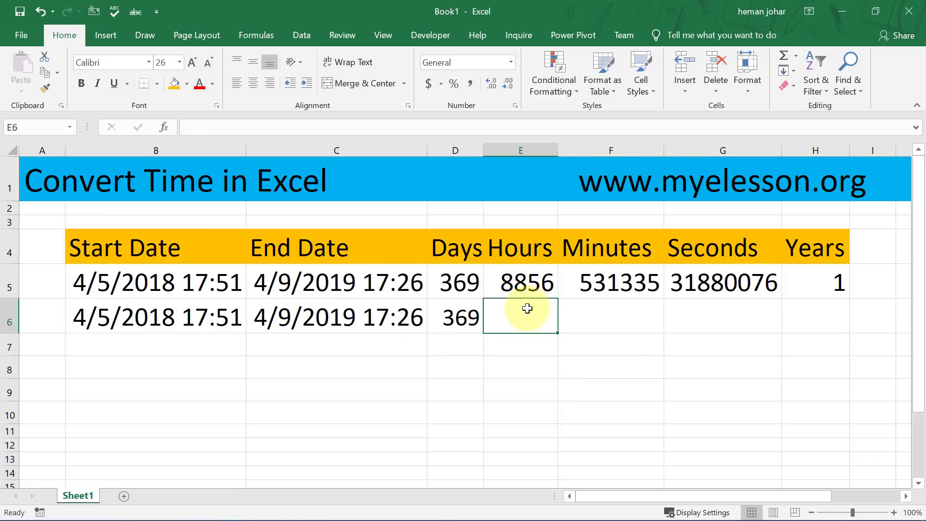
text(=convert)
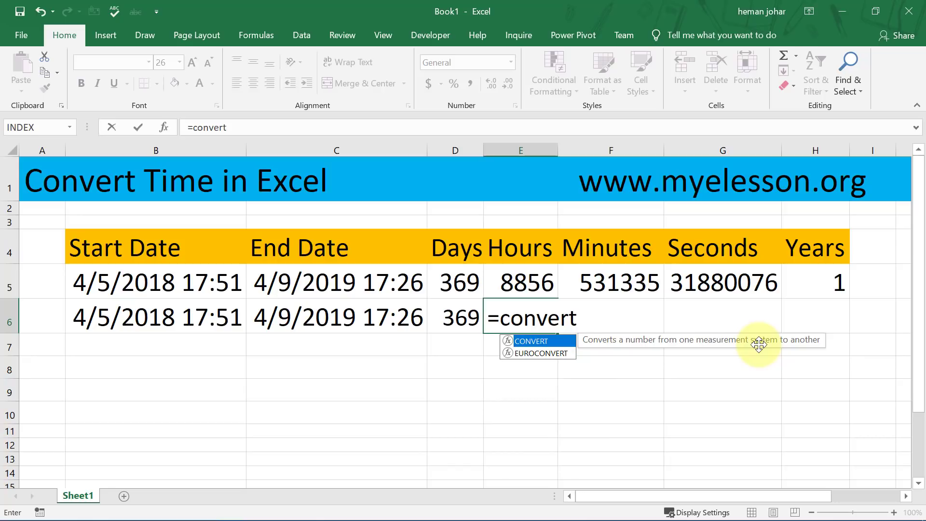
key(Tab)
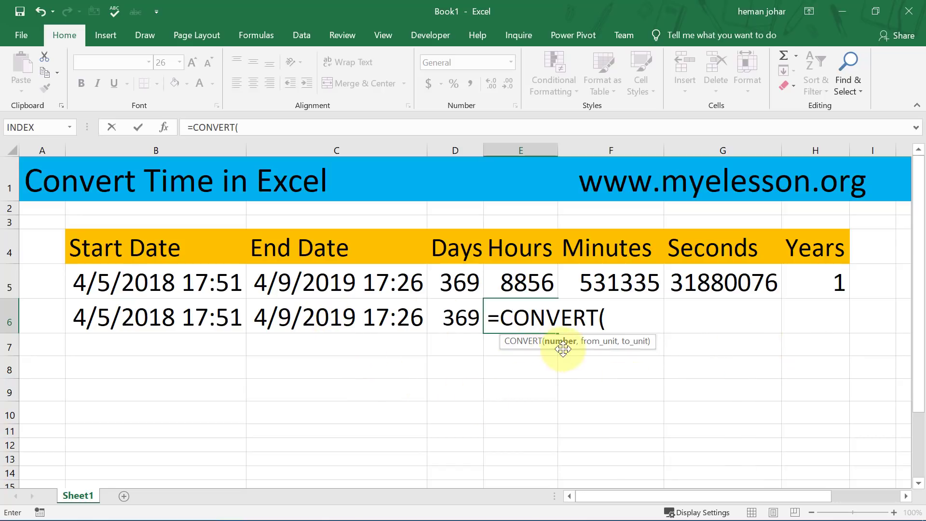
click(380, 326)
text(-)
click(190, 313)
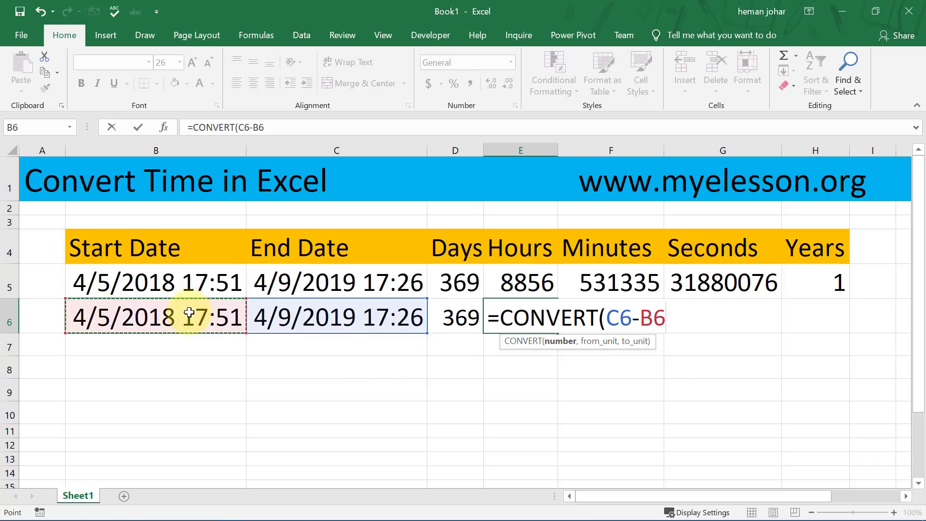
text(,)
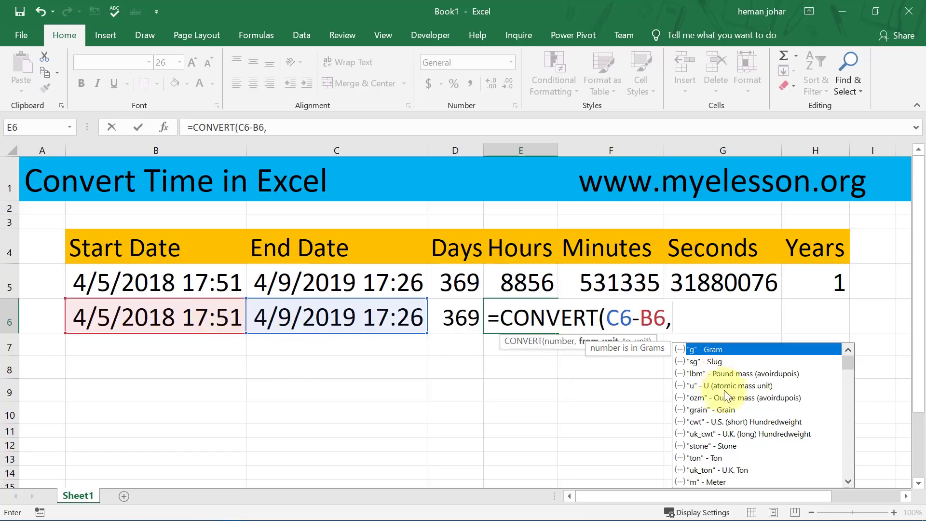
Step: Finish E6 as =CONVERT(C6-B6,"day","hr") to get 8856 hours
scroll(724, 453, down, 3)
scroll(731, 415, down, 3)
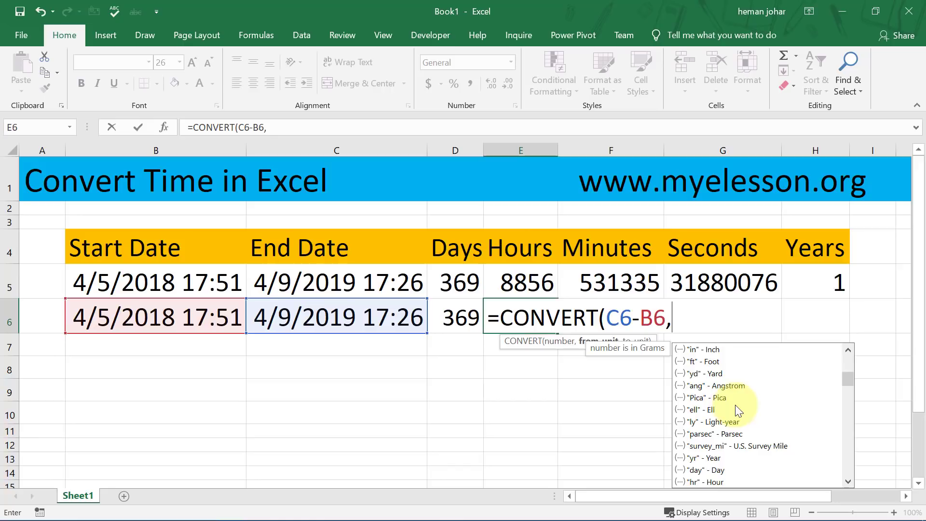
double_click(702, 470)
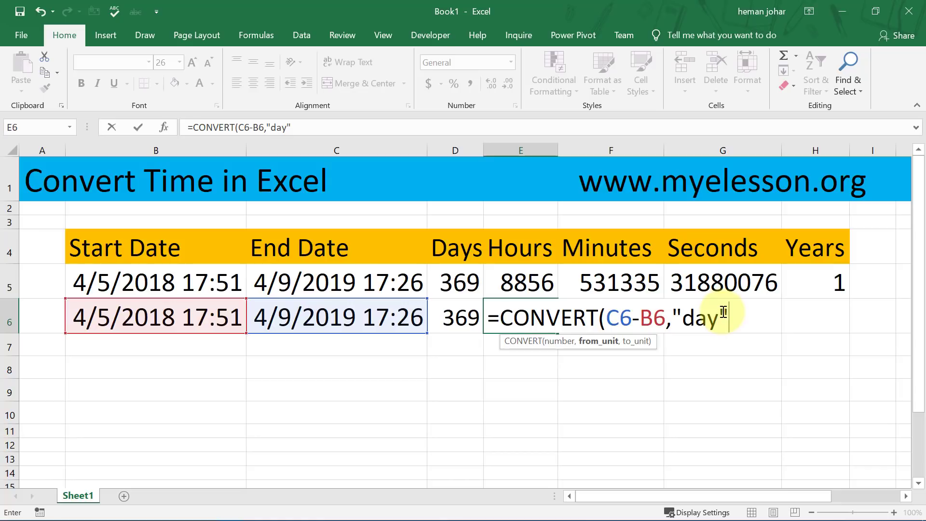
text(,)
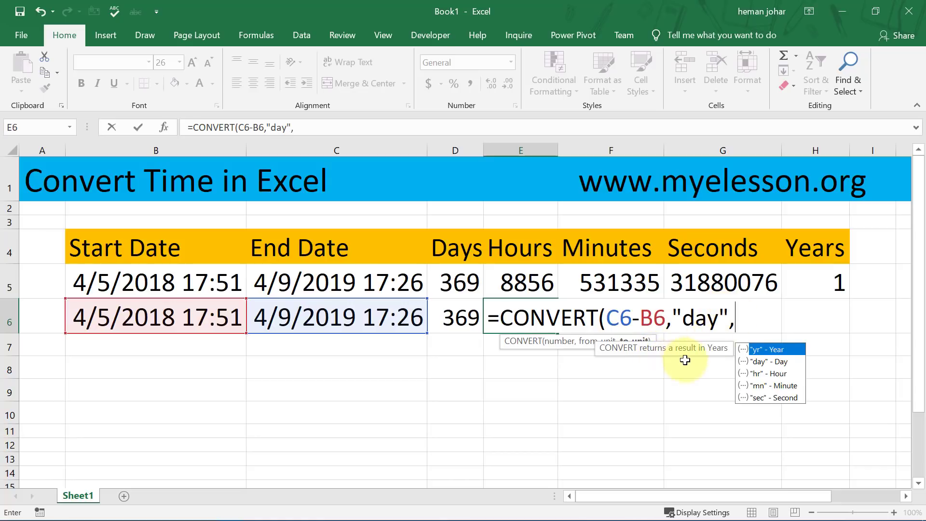
double_click(777, 376)
text())
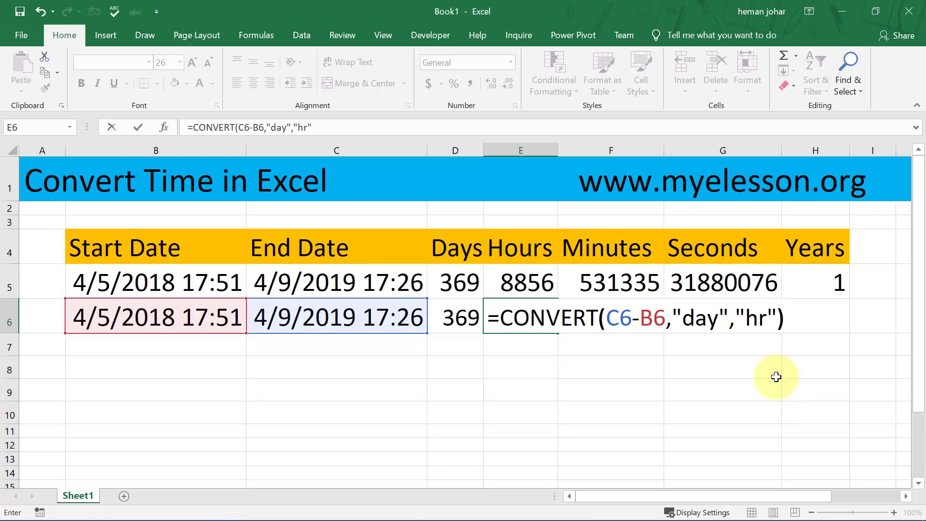
key(ctrl+Return)
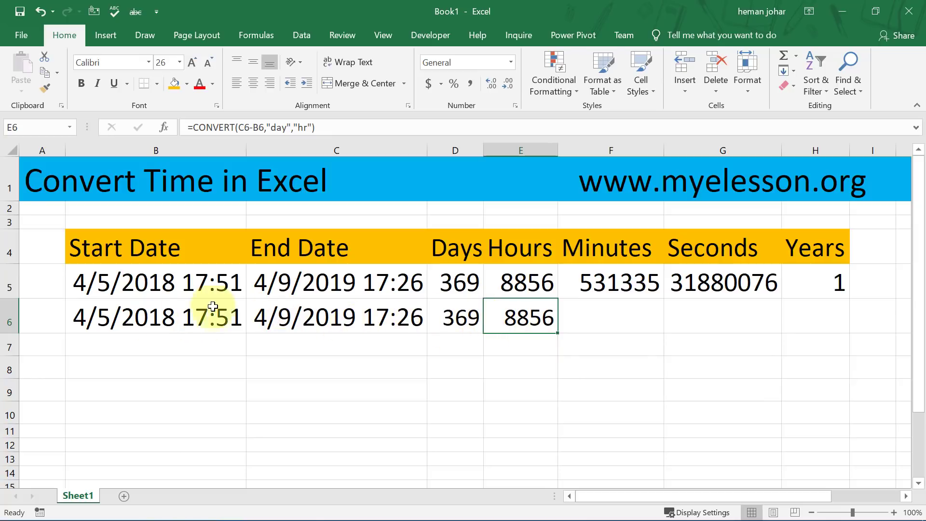
Step: Make the C6-B6 date references in E6's hours formula absolute
click(612, 316)
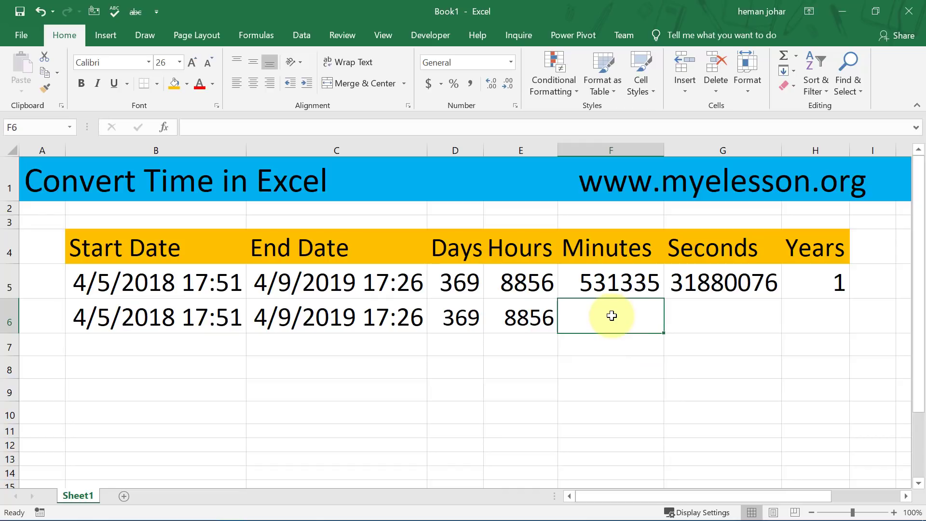
click(537, 321)
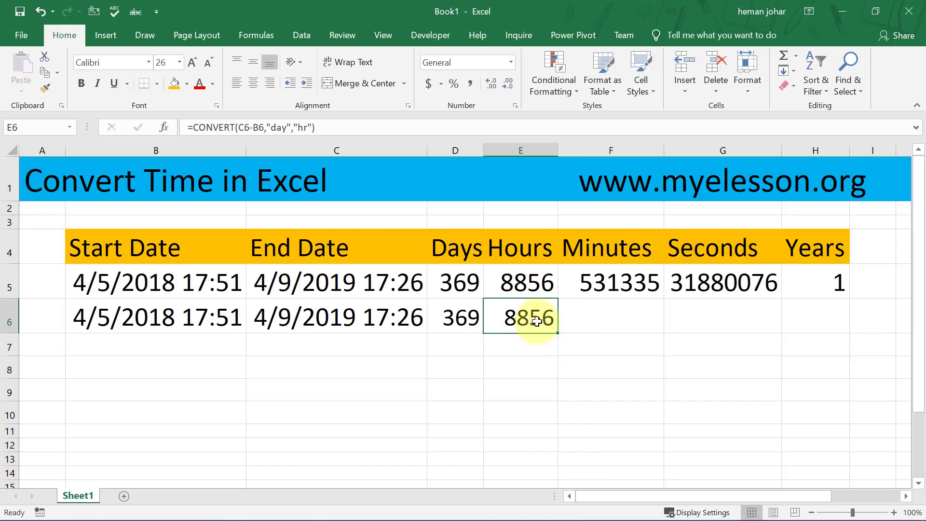
double_click(511, 321)
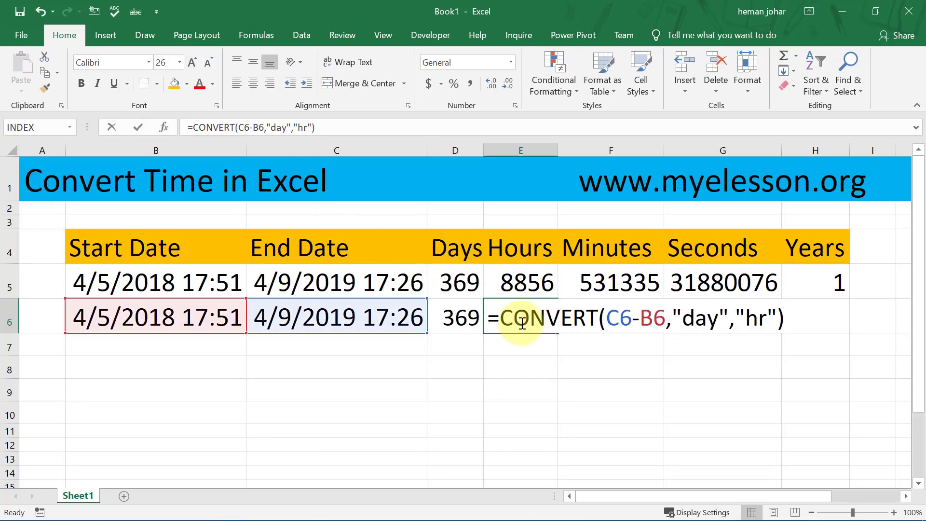
drag(607, 316, 664, 317)
key(F4)
key(Return)
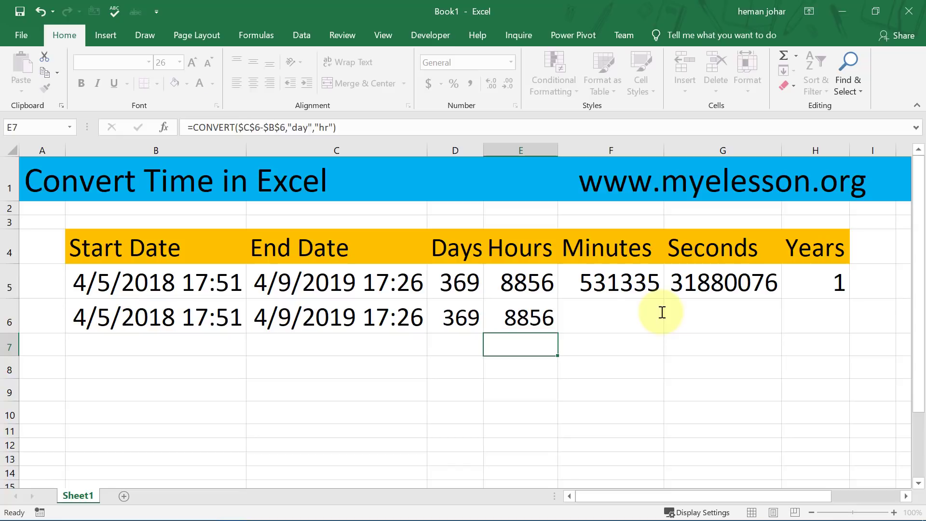
Step: Copy the hours formula to F6, switch its target unit to seconds, and widen column F
key(Up)
key(ctrl+c)
click(662, 313)
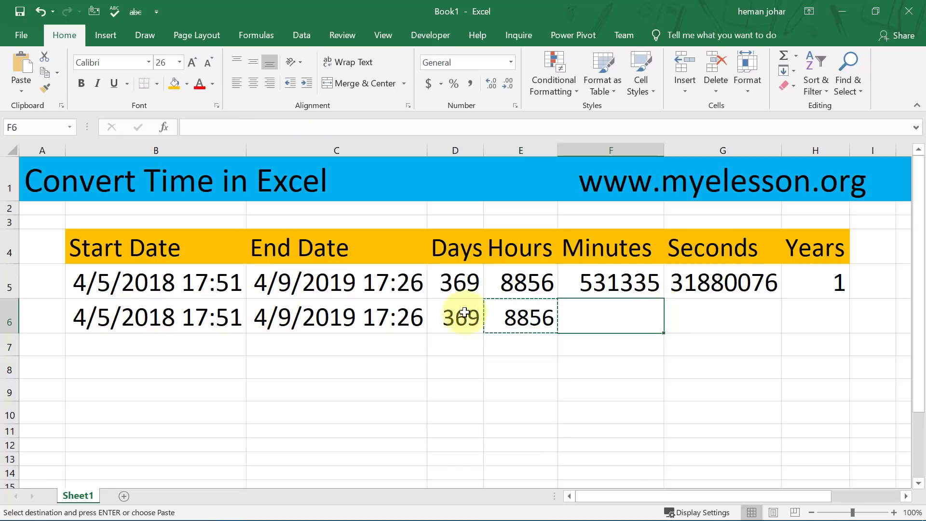
key(ctrl+v)
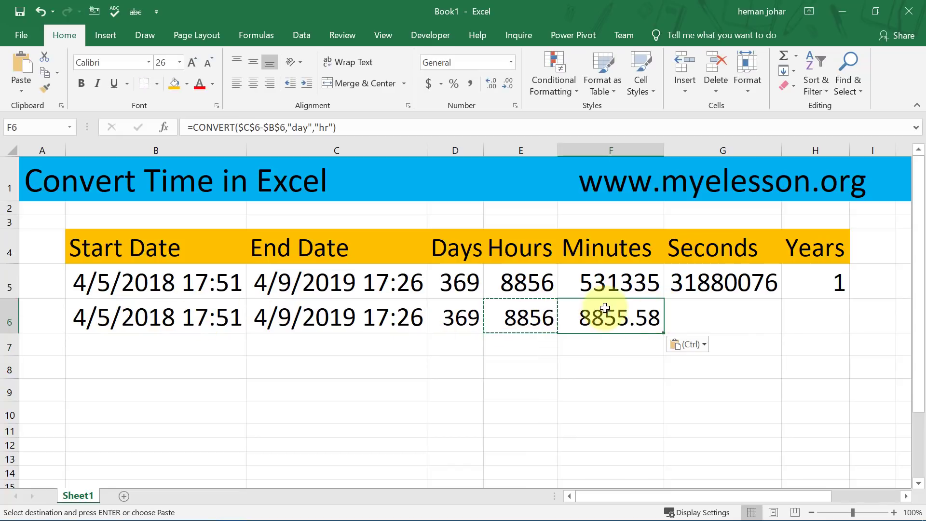
double_click(621, 317)
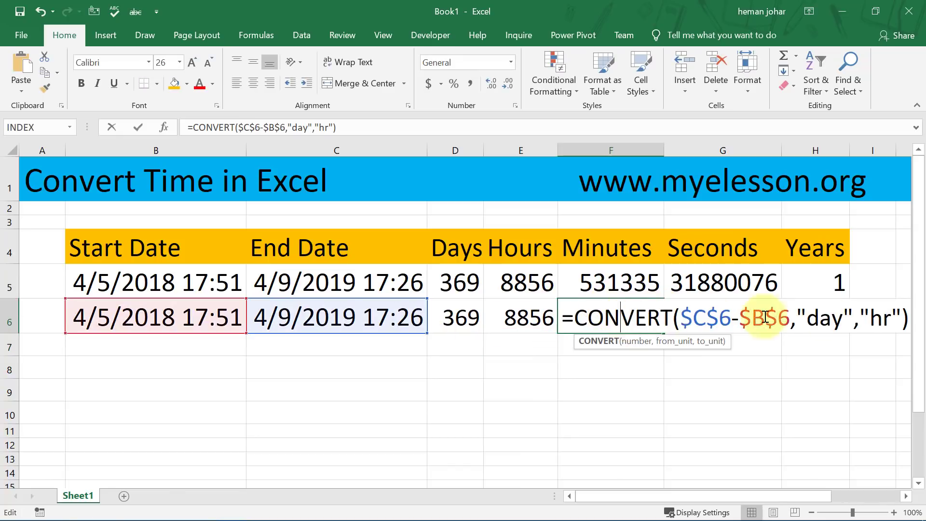
double_click(883, 321)
key(BackSpace)
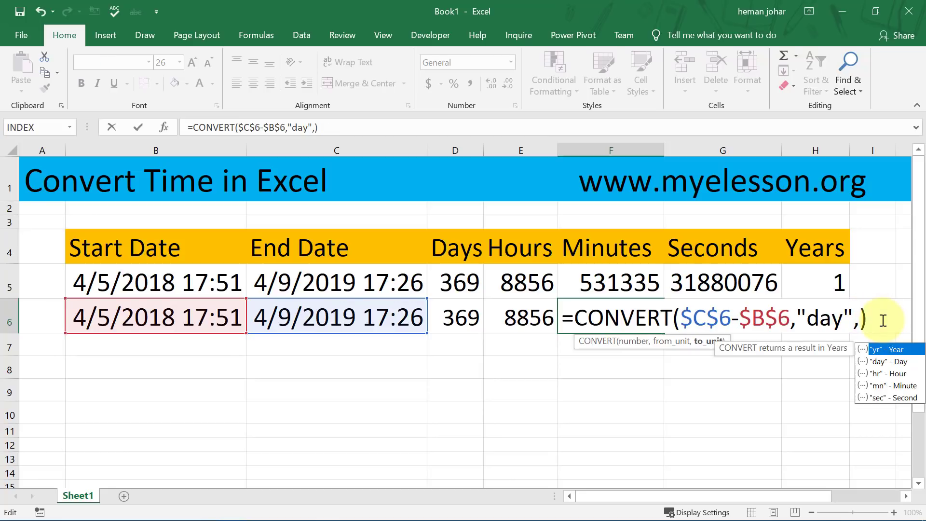
double_click(893, 397)
key(ctrl+Return)
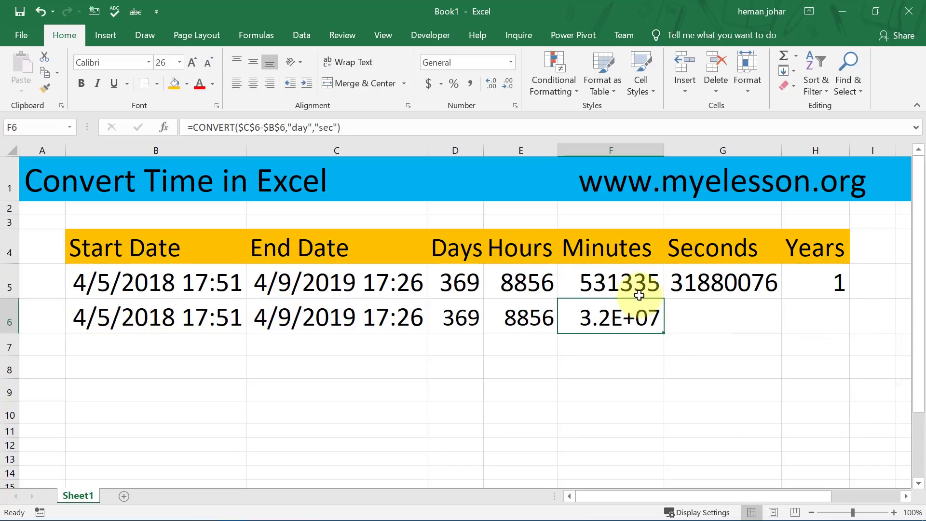
drag(664, 150, 714, 156)
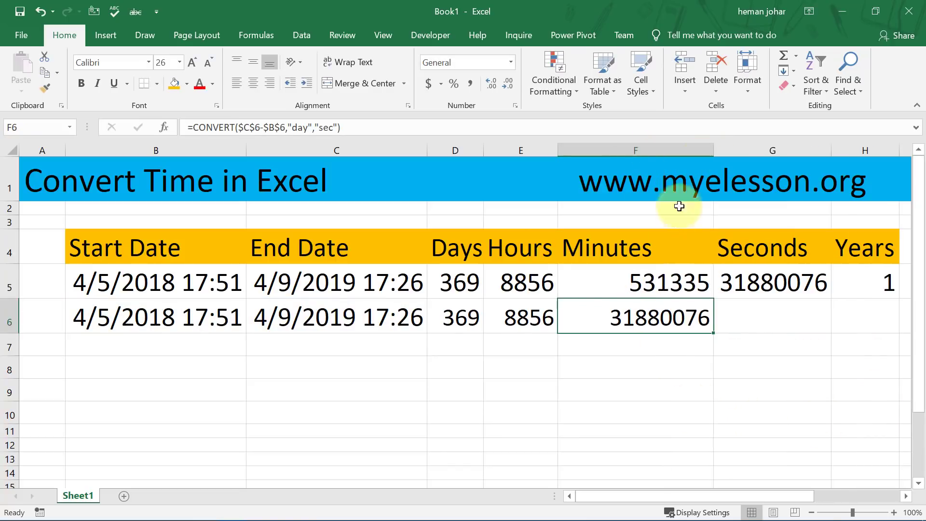
Step: Move the seconds formula from F6 into G6
click(753, 320)
click(521, 317)
scroll(456, 329, right, 2)
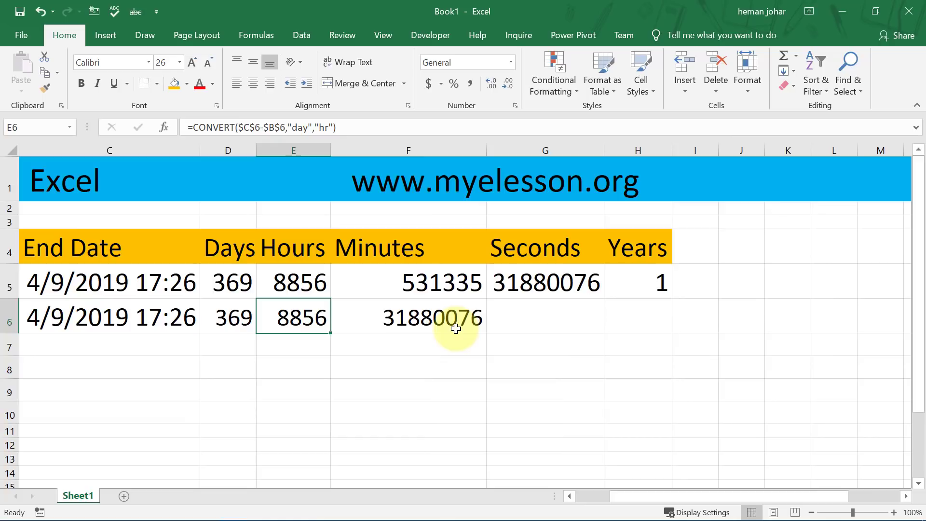
click(454, 324)
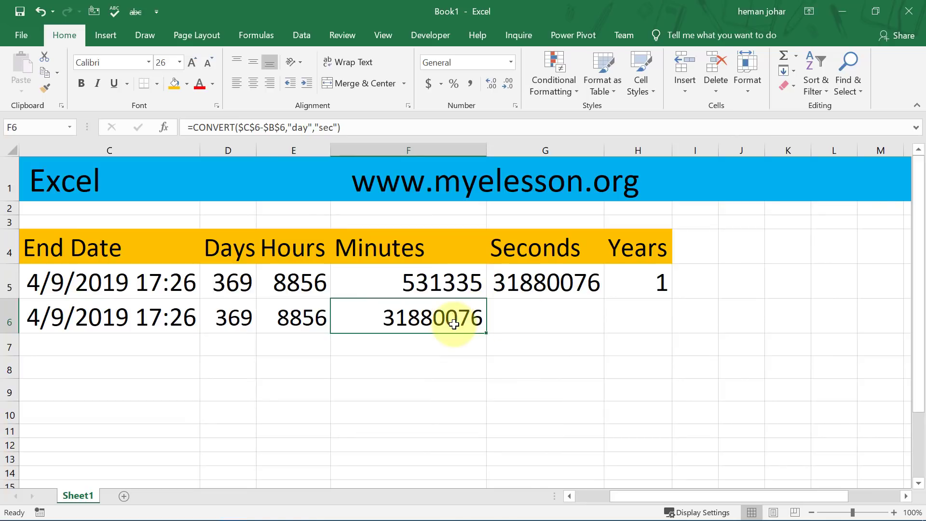
key(ctrl+x)
key(Right)
key(Return)
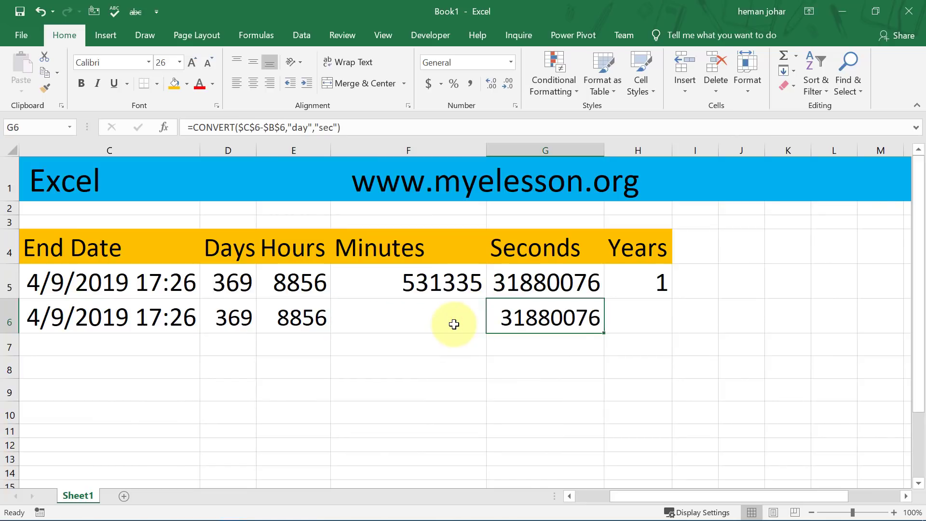
Step: Copy the hours formula from E6 into the empty Minutes cell F6
click(454, 325)
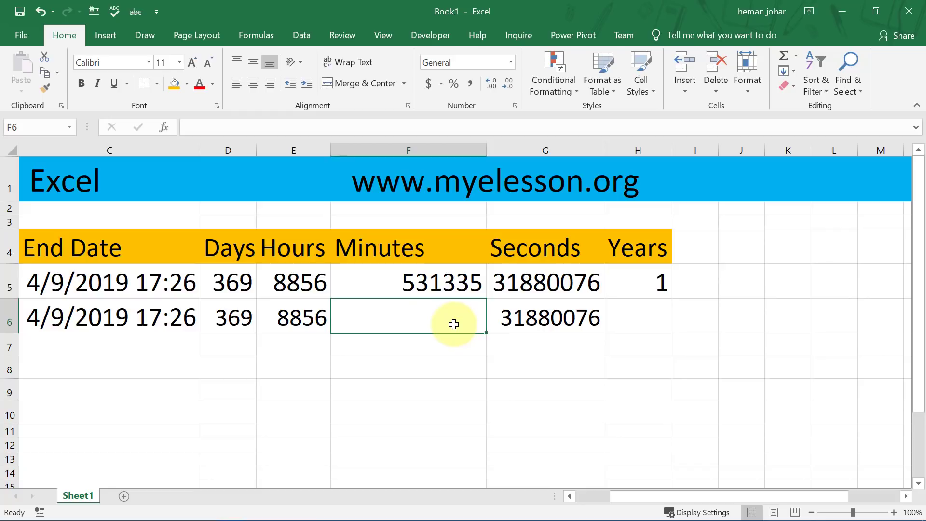
text(=)
key(Escape)
key(Left)
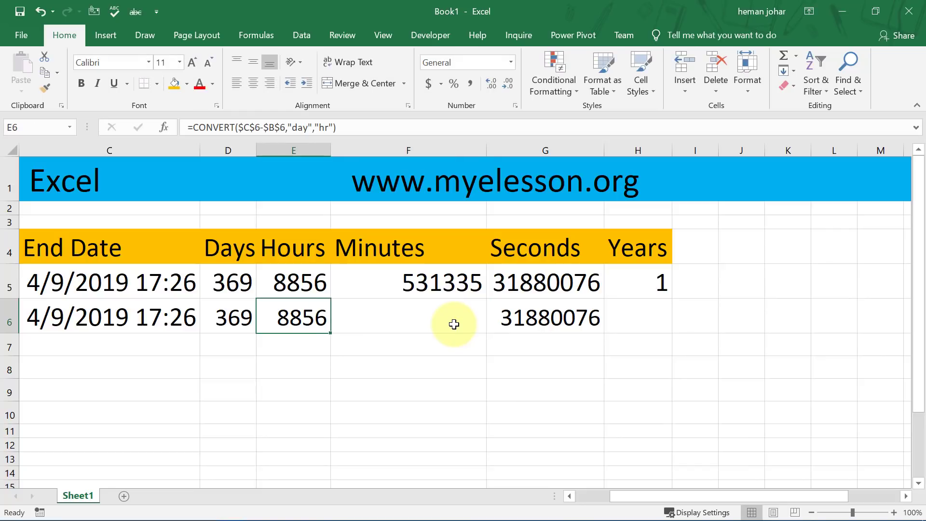
key(ctrl+c)
key(Right)
key(ctrl+v)
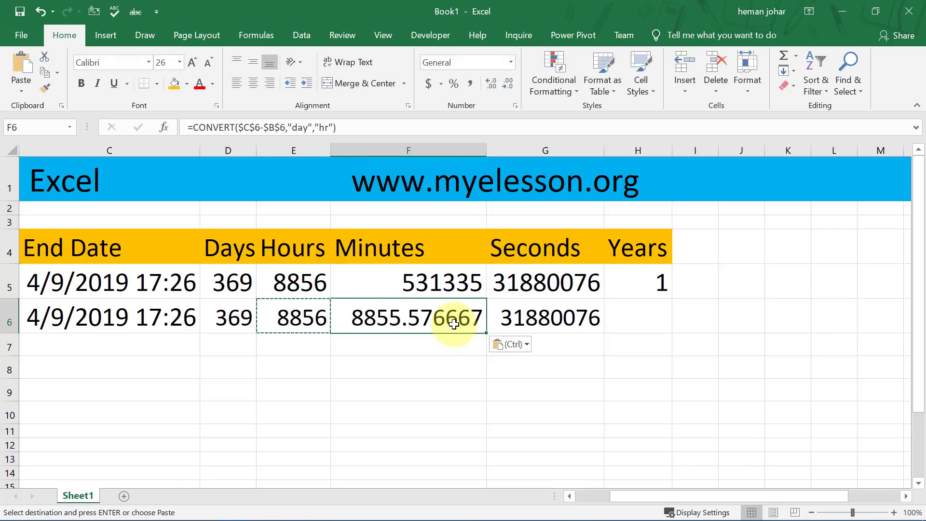
Step: Change F6's target unit to "mn" and round the minutes result to 531335
key(F2)
click(664, 317)
key(BackSpace)
key(BackSpace)
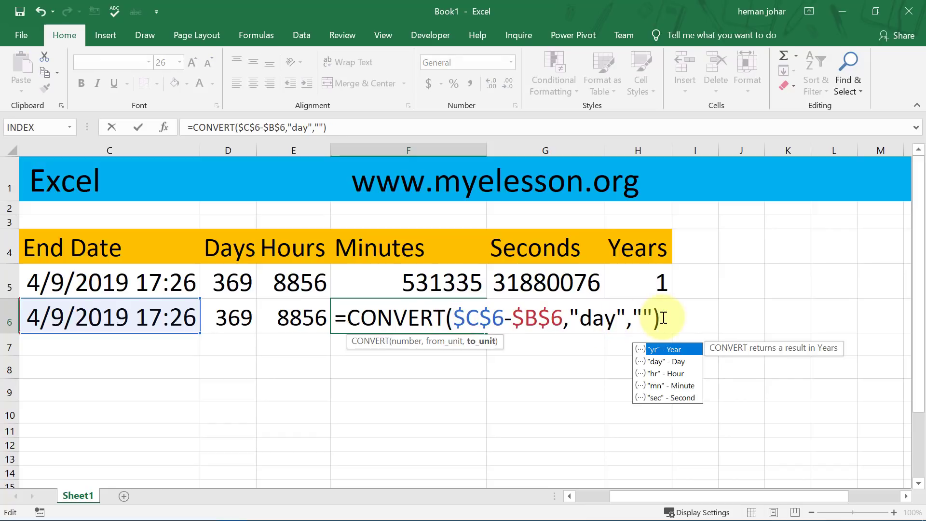
click(684, 386)
double_click(683, 386)
key(ctrl+Return)
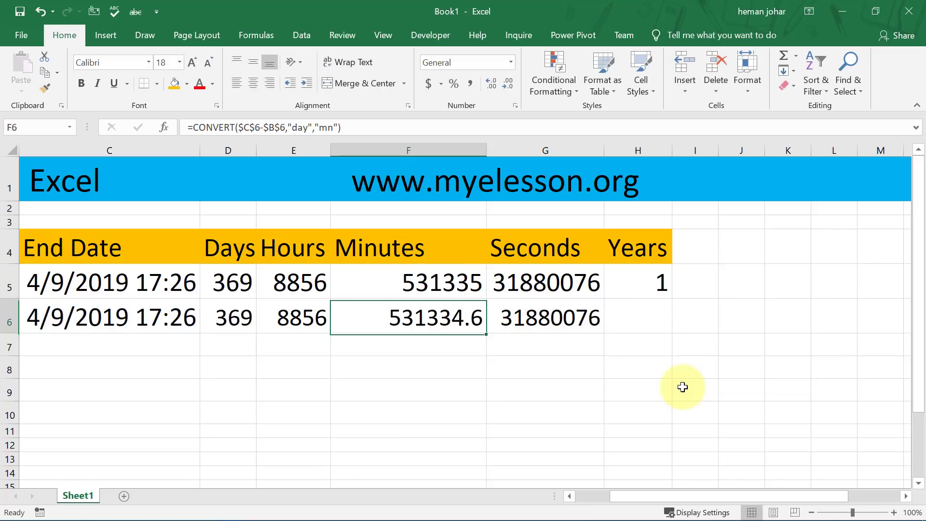
click(508, 83)
click(647, 316)
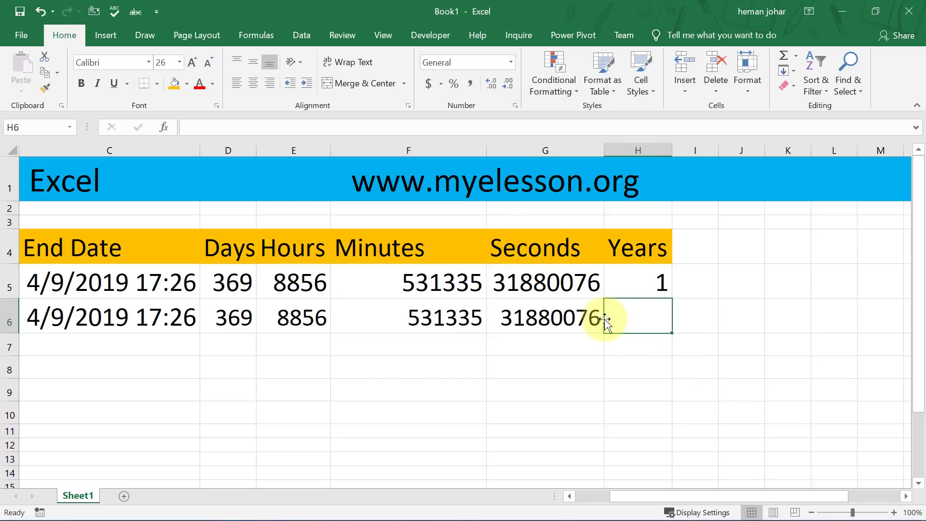
Step: Copy the seconds formula from G6 into H6 and autofit column H
click(576, 318)
key(ctrl+c)
key(ctrl+Right)
key(Left)
key(Left)
key(ctrl+Left)
key(Right)
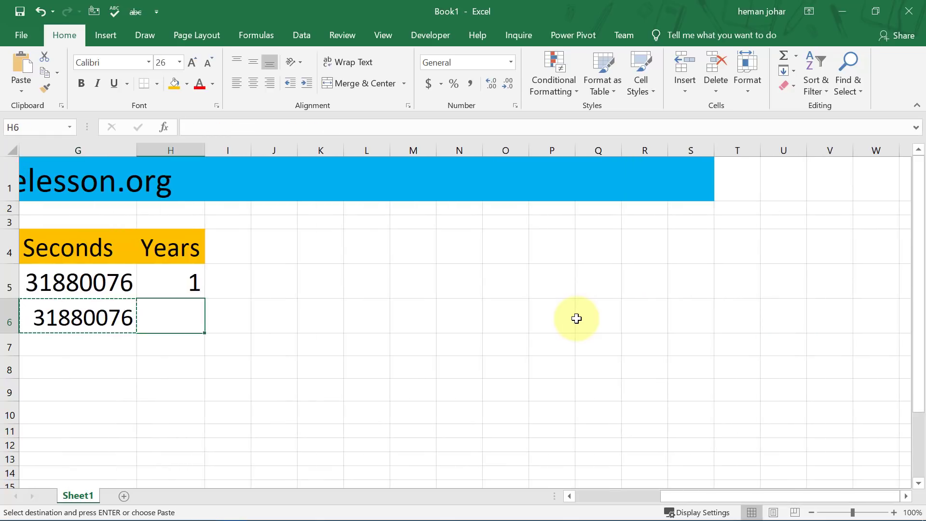
key(Left)
key(Right)
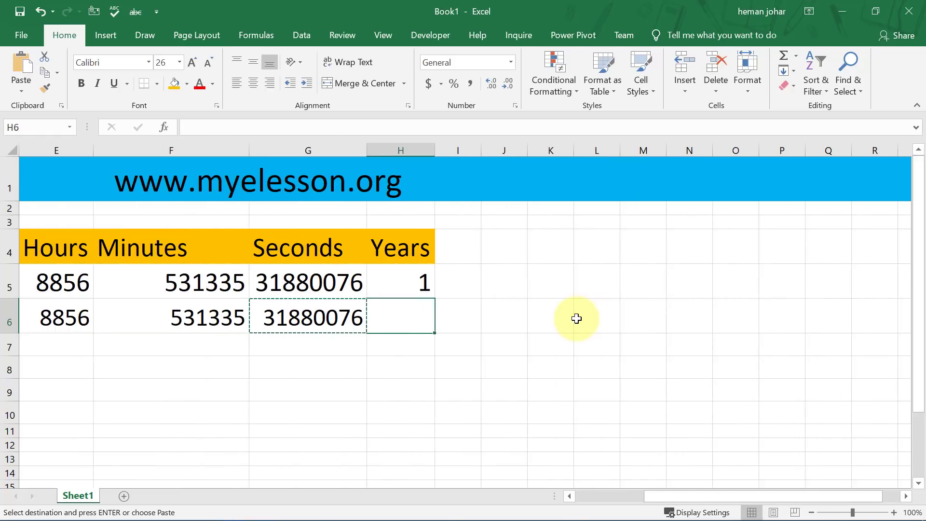
key(ctrl+v)
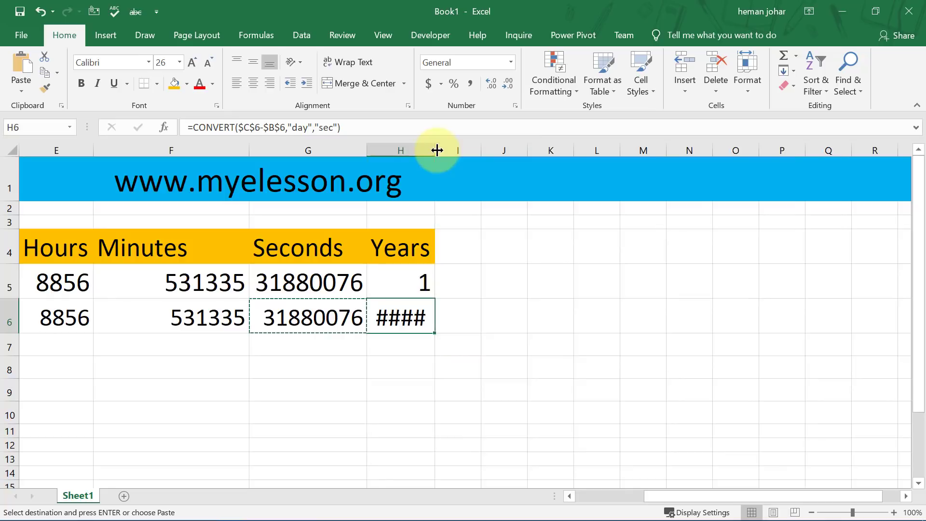
double_click(435, 150)
Step: Change H6's target unit from "sec" to "yr" and round the years to 1
double_click(455, 314)
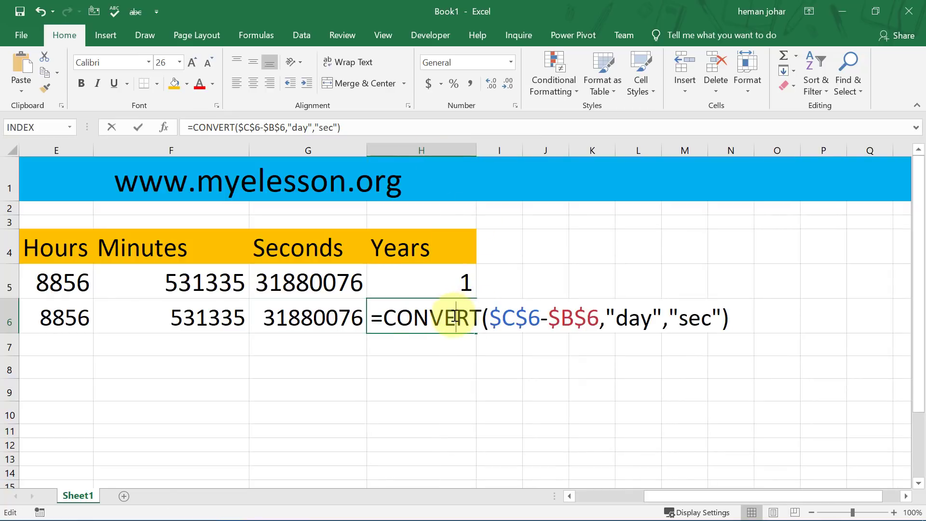
double_click(699, 314)
text(y)
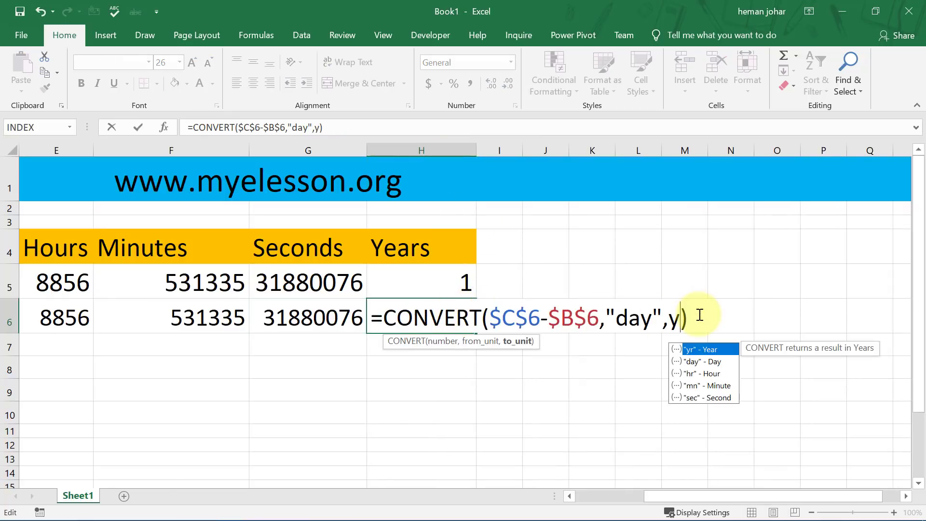
double_click(719, 348)
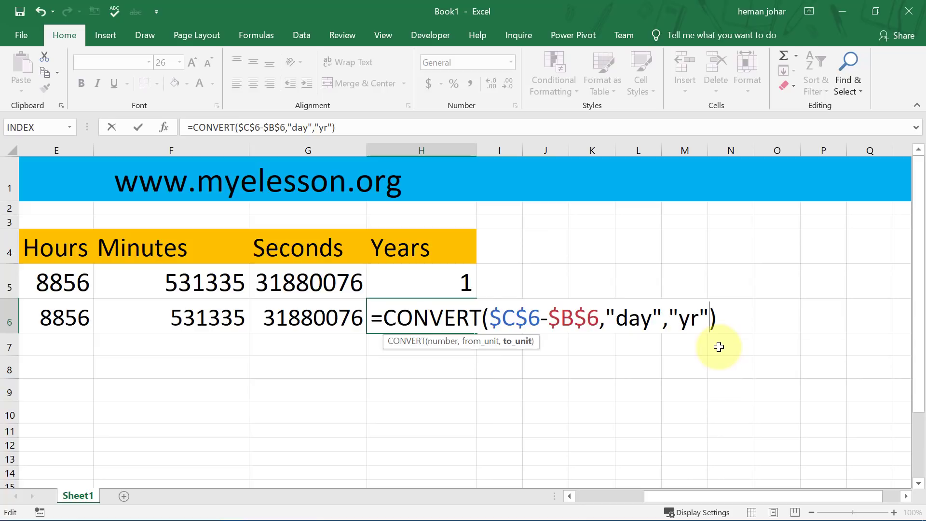
key(ctrl+Return)
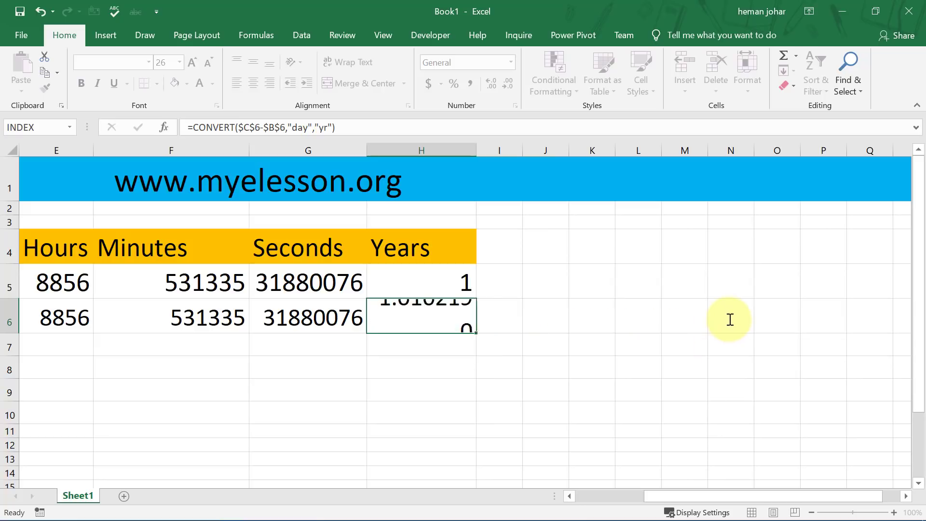
click(509, 85)
click(509, 84)
click(509, 85)
click(509, 85)
click(509, 85)
click(509, 85)
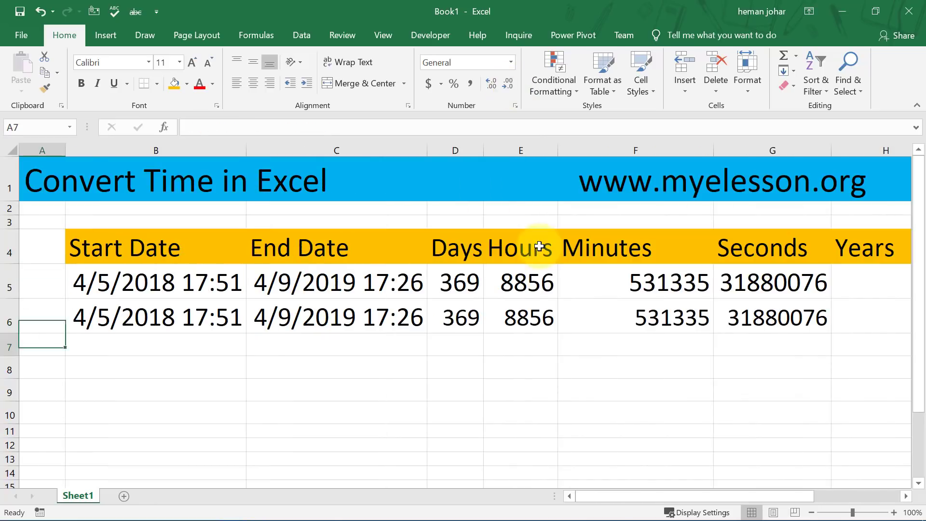
Step: Enter start date 2-Apr in B7 and end date 9-May in C7
key(Right)
text(apr)
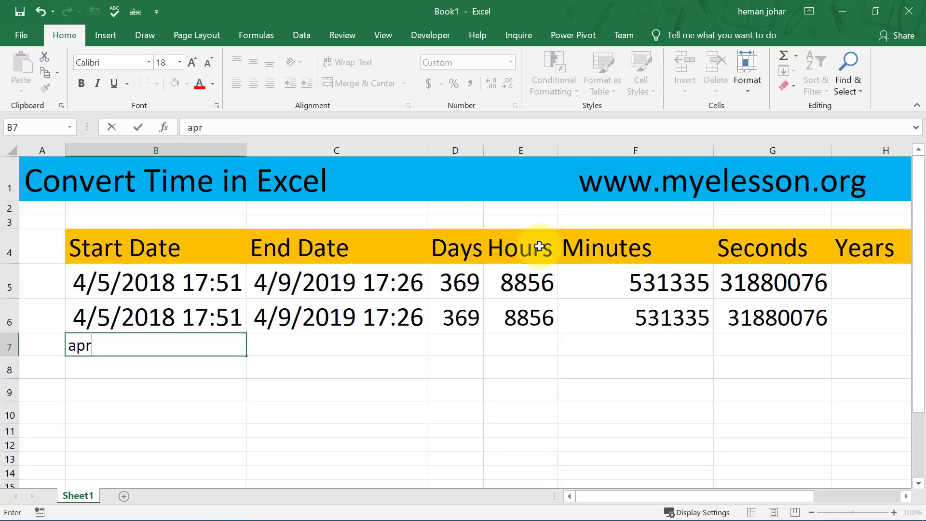
text(il2)
key(Return)
key(Up)
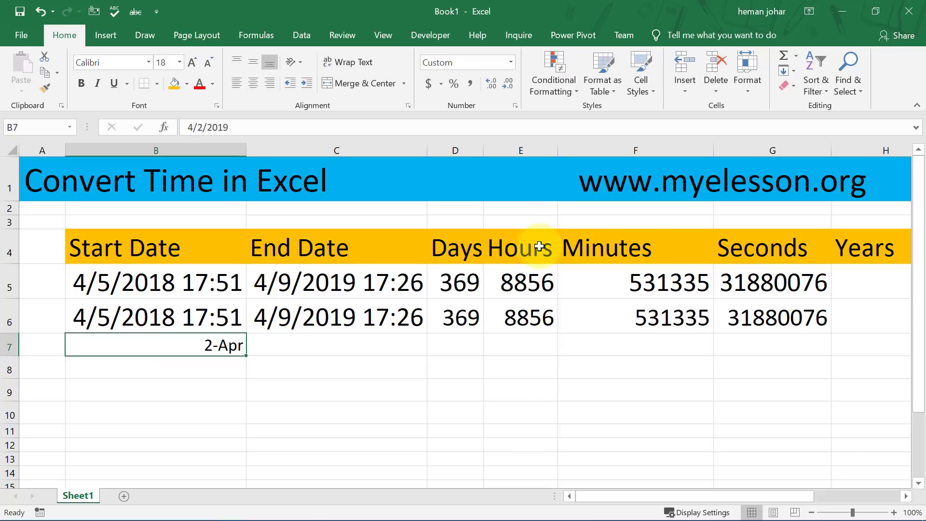
key(Right)
text(ma)
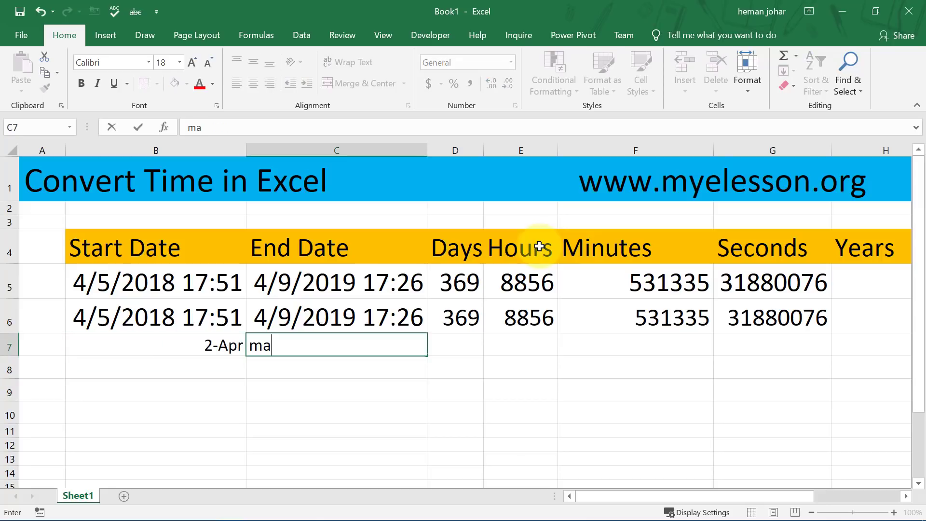
key(Return)
key(Up)
Step: Enter =C7-B7 in D7 to get the 37-day difference
key(Right)
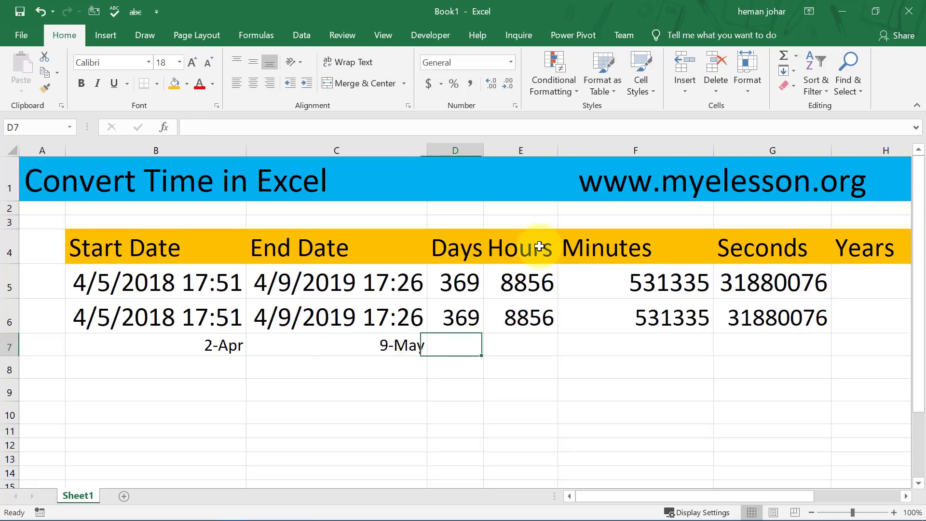
text(=)
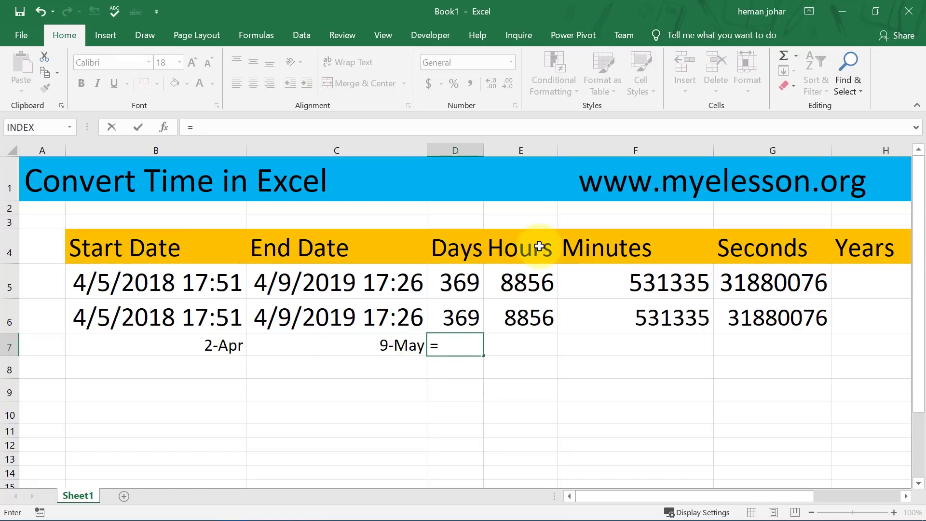
key(Left)
text(-)
key(Left)
key(Left)
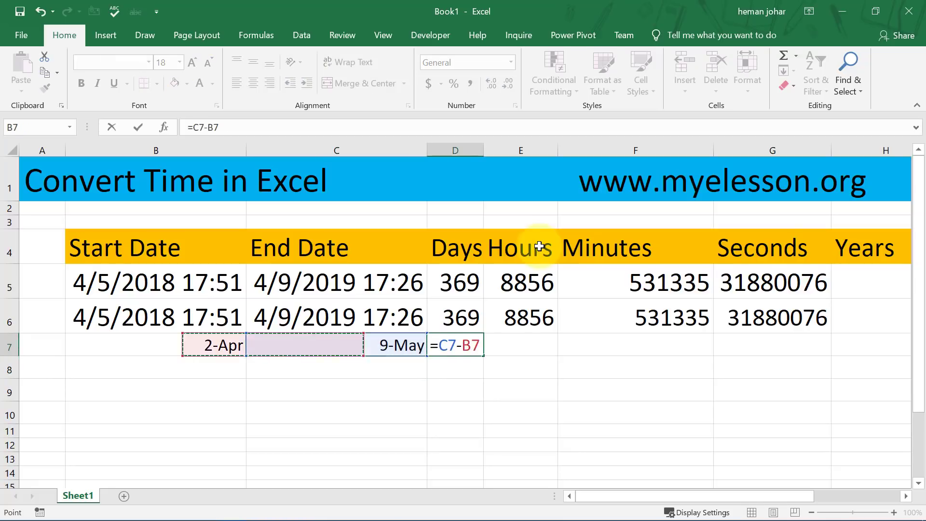
key(Return)
key(Up)
key(Right)
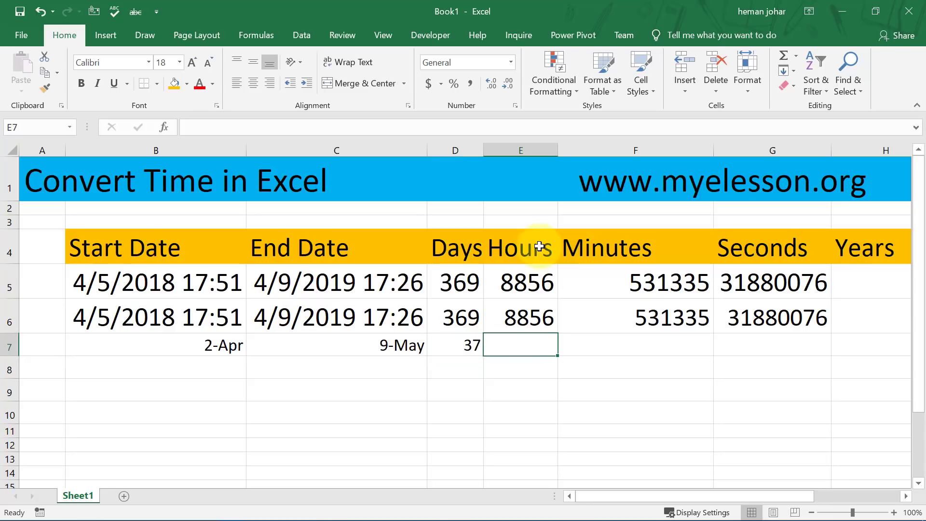
Step: Begin a CONVERT formula in E7 using C7-B7 as the number
text(=)
key(Left)
key(Right)
key(BackSpace)
key(BackSpace)
text(c)
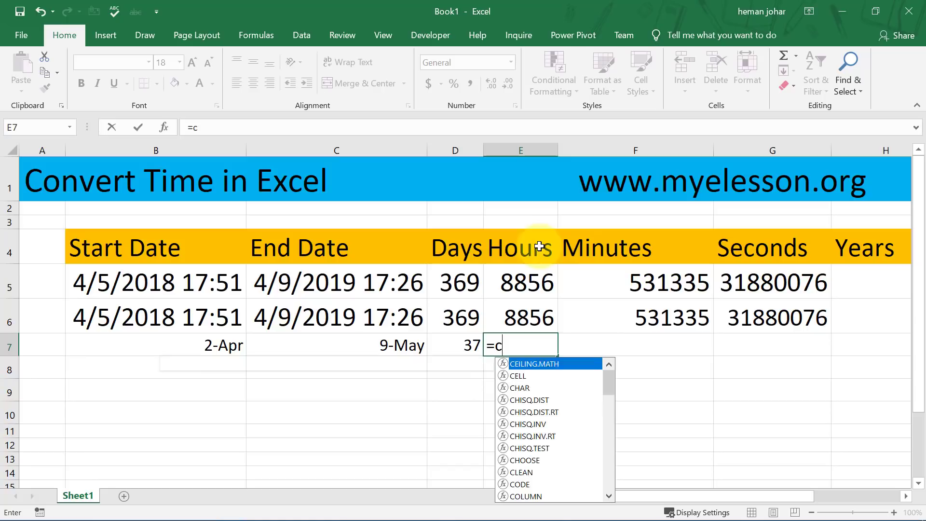
text(onvert)
key(Tab)
key(Left)
key(Left)
text(-)
key(Left)
key(Left)
key(Left)
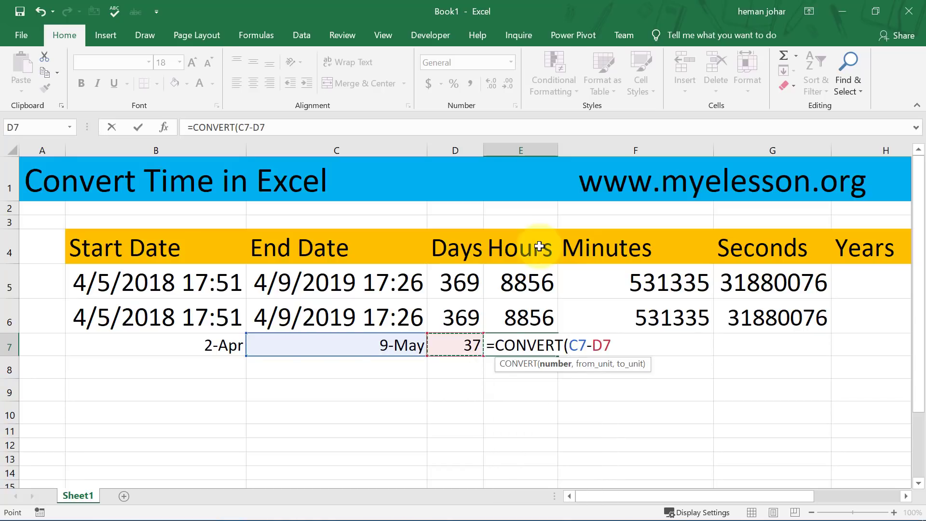
text(,)
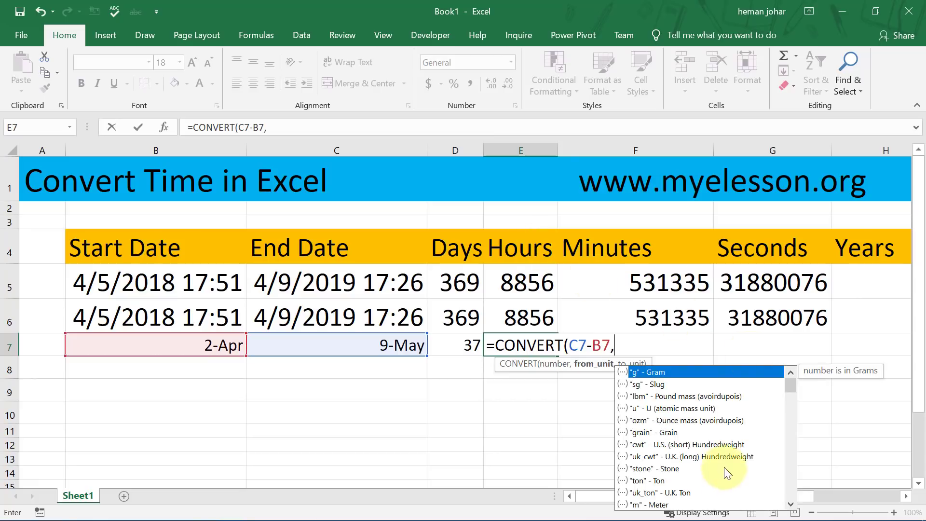
Step: Complete E7 as =CONVERT(C7-B7,"day","hr"), returning 888 hours
scroll(698, 423, down, 2)
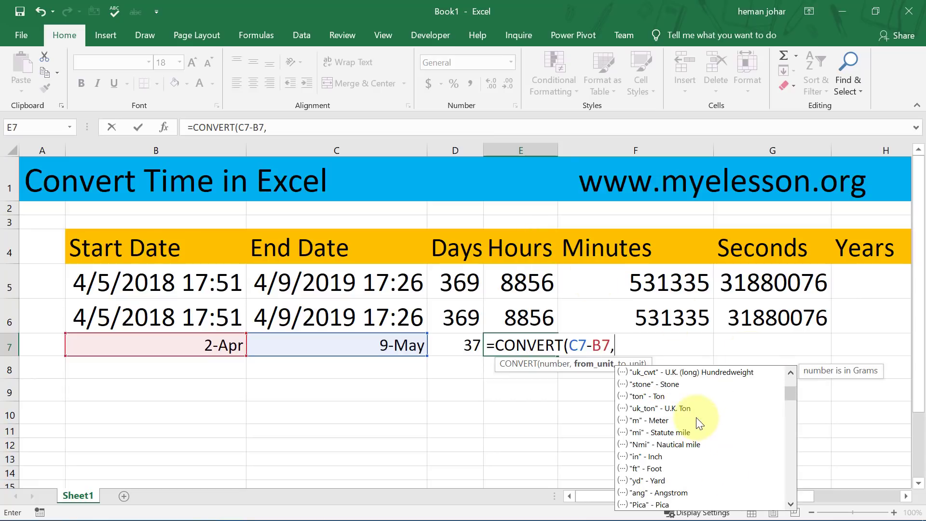
scroll(696, 417, down, 2)
double_click(666, 493)
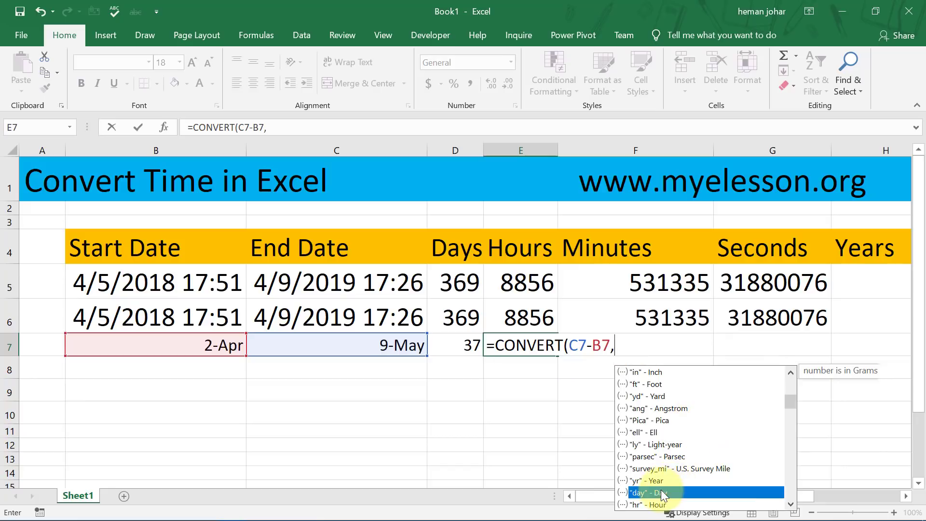
text(,"hr"))
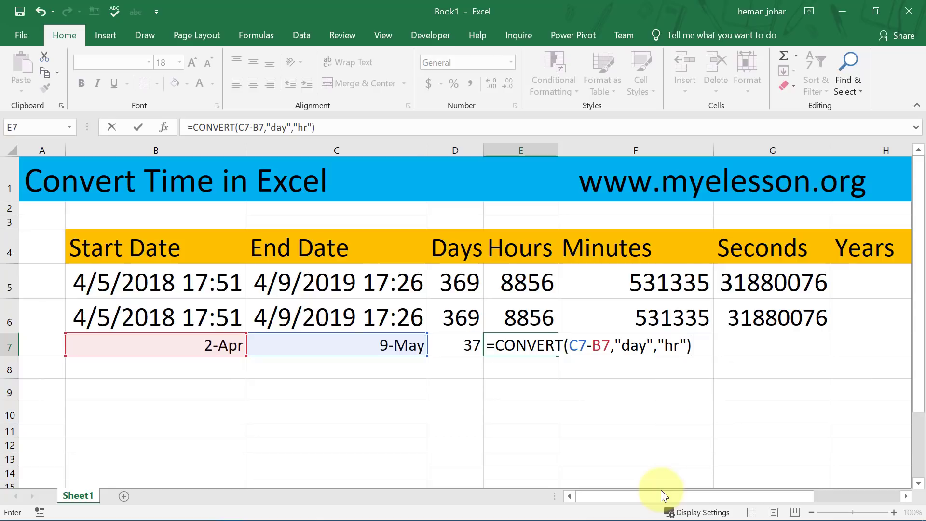
key(ctrl+Return)
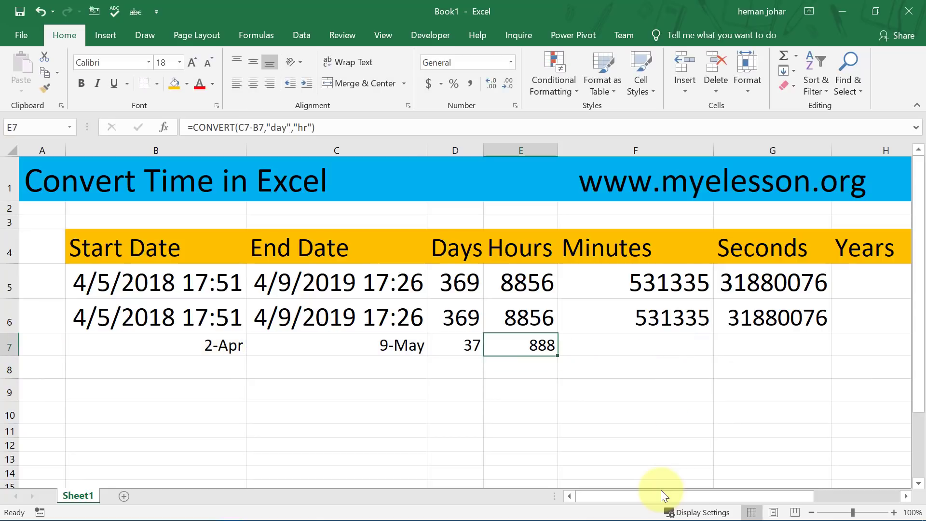